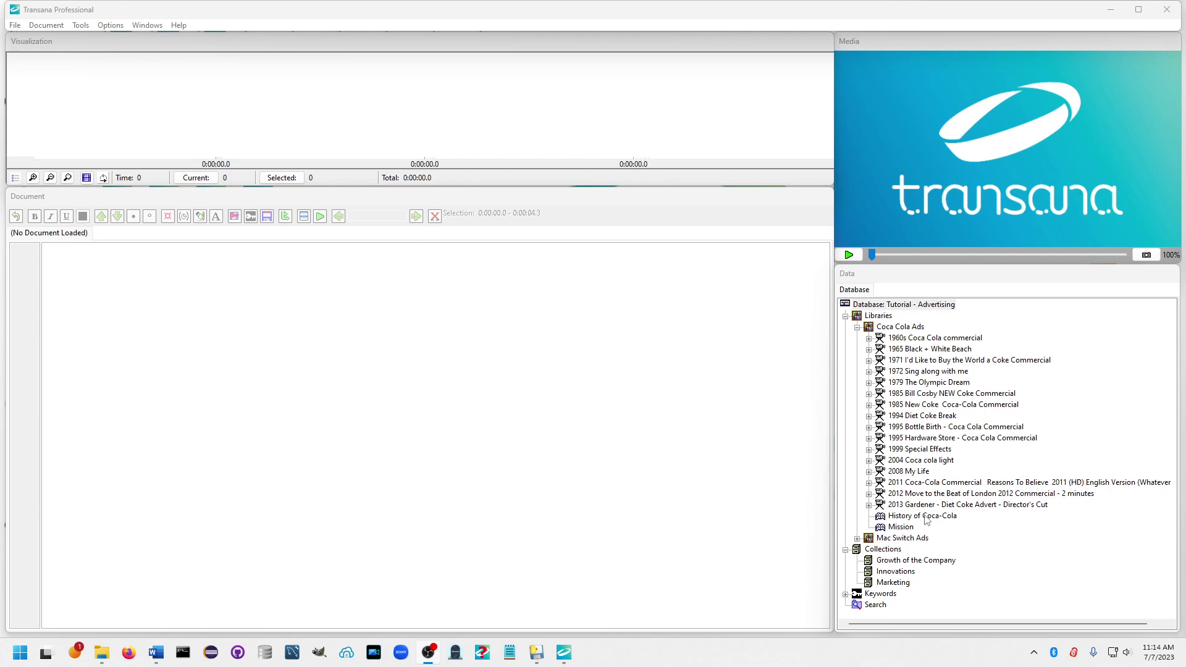
Open the History of Coca-Cola document and start a text quote in the Innovations collection from paragraph 7, ending at "something special.".
click(927, 519)
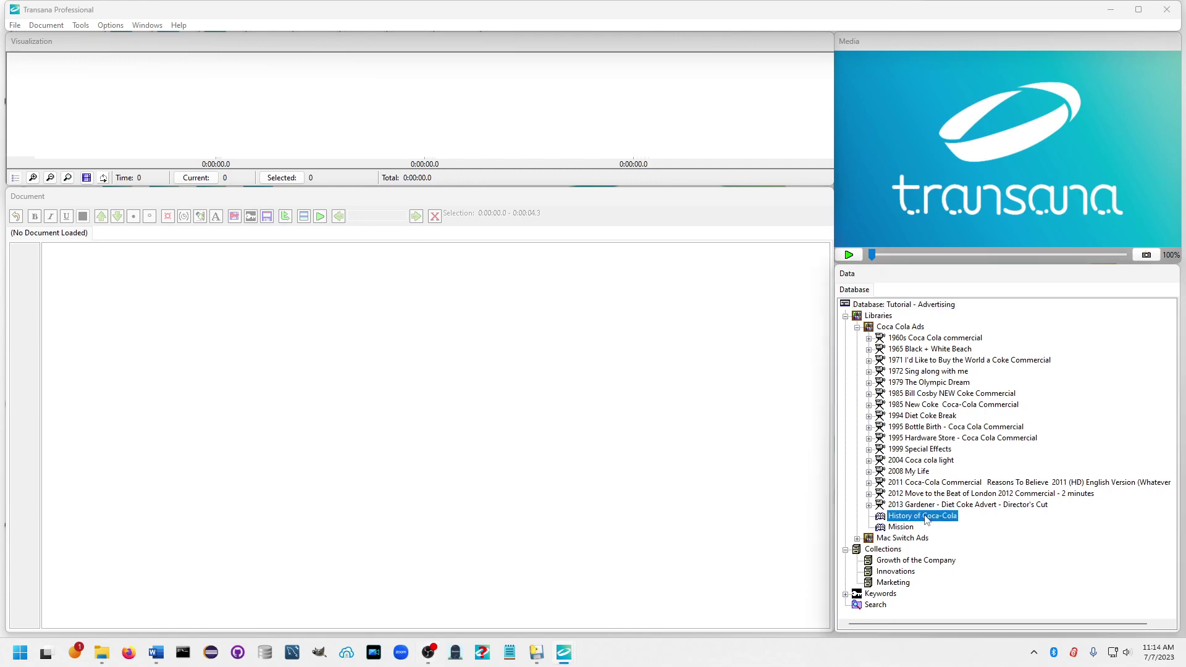
double_click(927, 519)
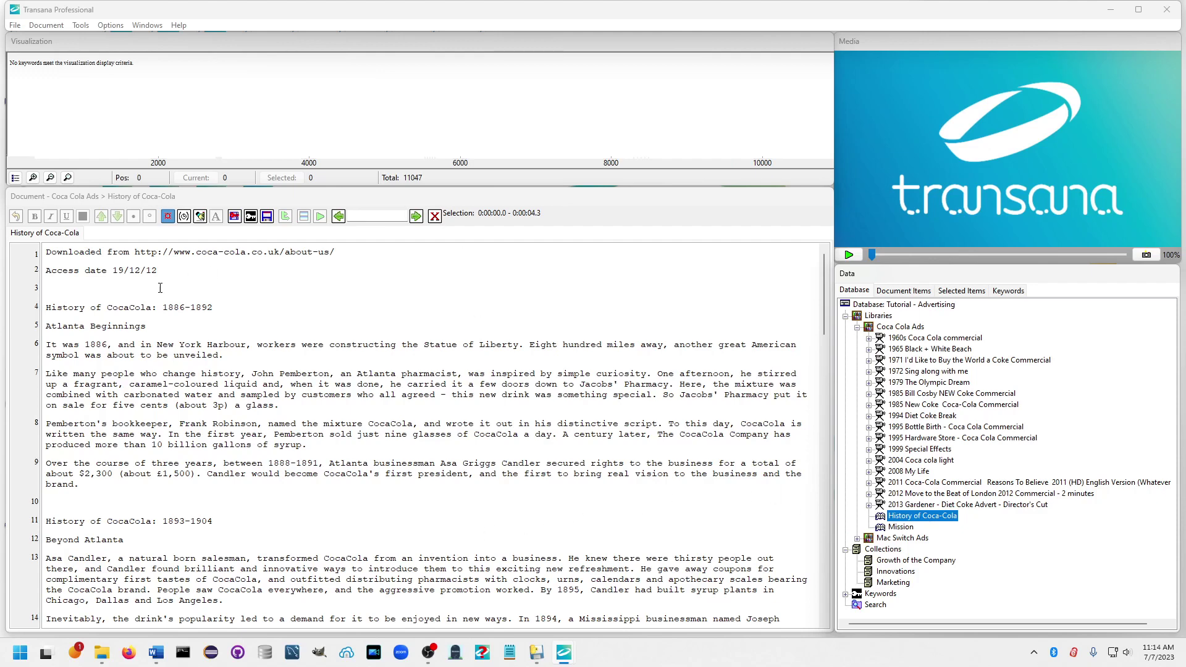
drag(46, 373, 657, 395)
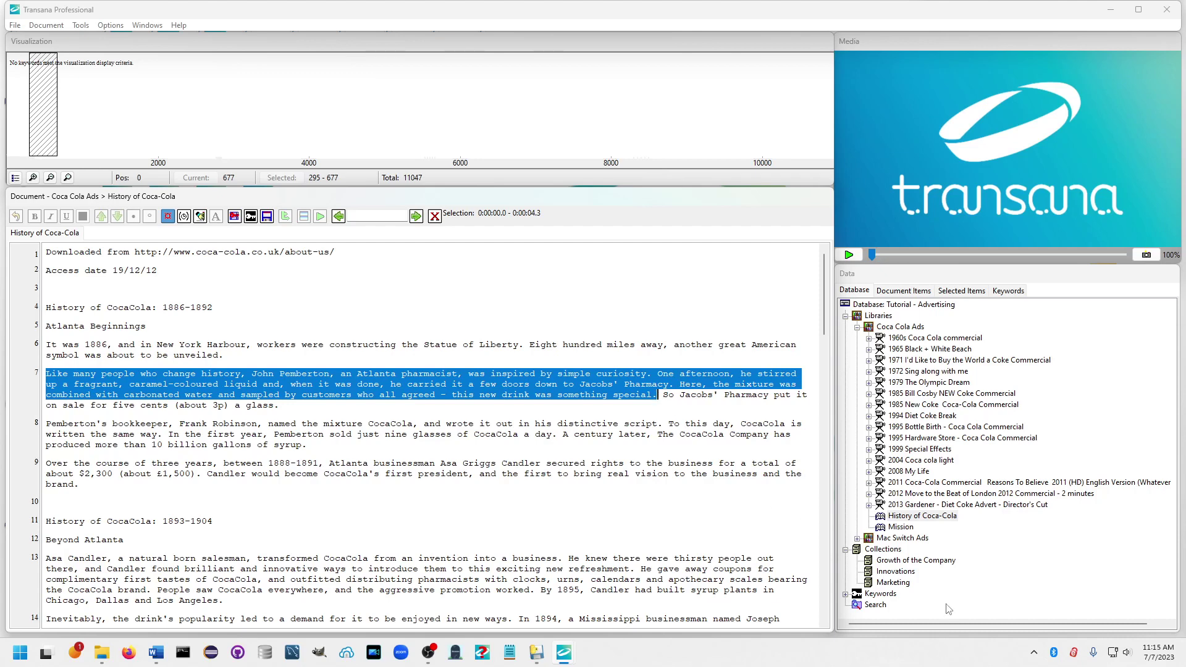
right_click(913, 575)
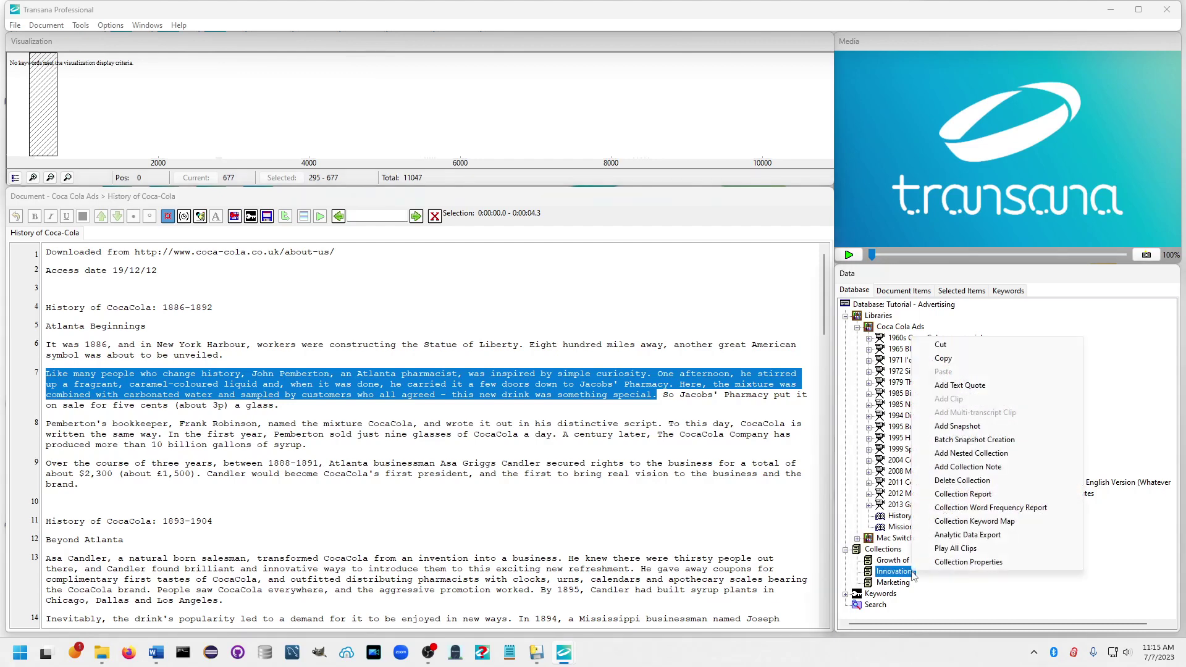
click(975, 386)
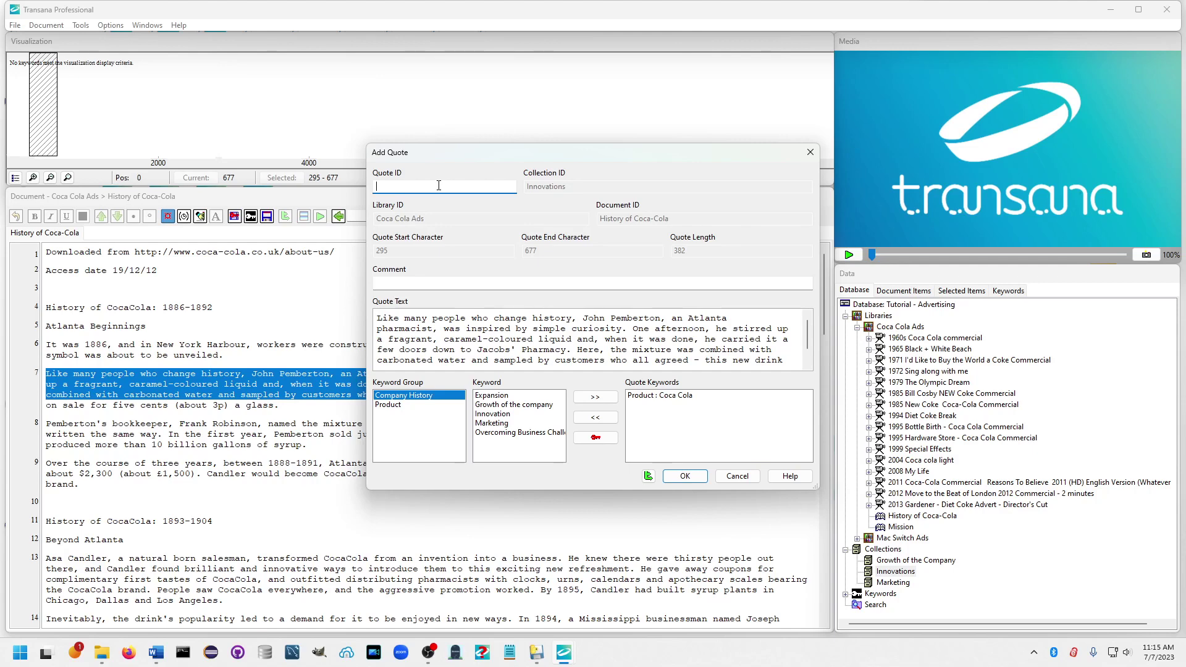
Name the quote "The Discovery of Coca Cola", save it, and expand the Innovations collection.
text(The Discovery of Coca Cola)
scroll(399, 328, down, 2)
scroll(398, 328, up, 2)
click(685, 476)
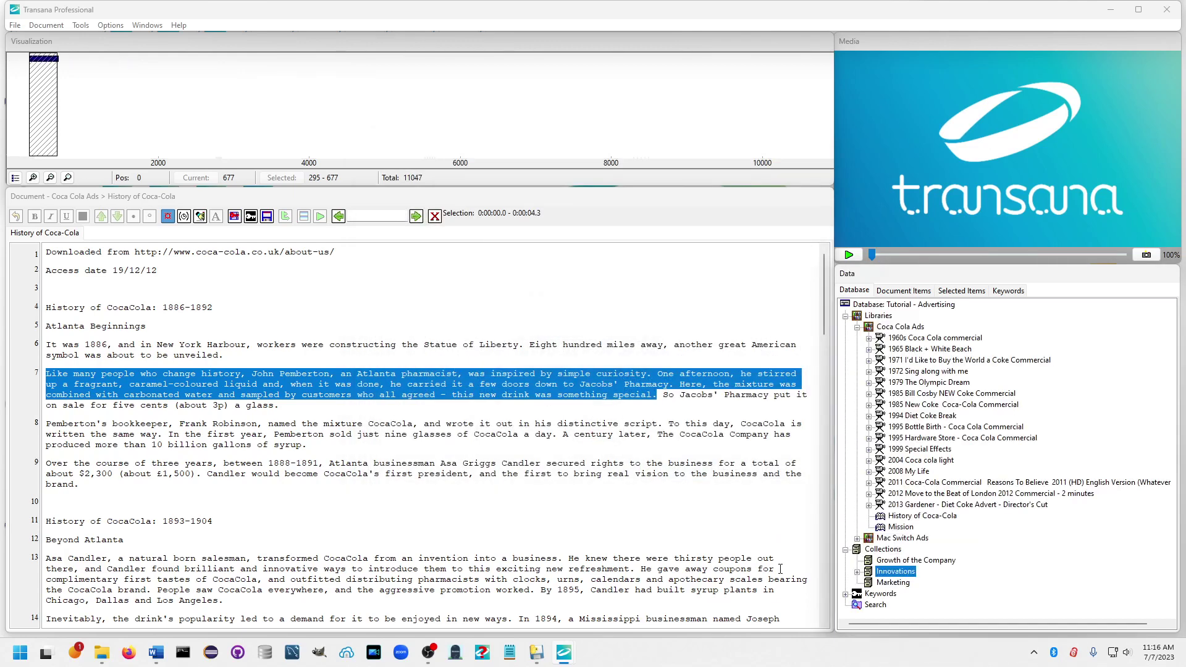
click(858, 573)
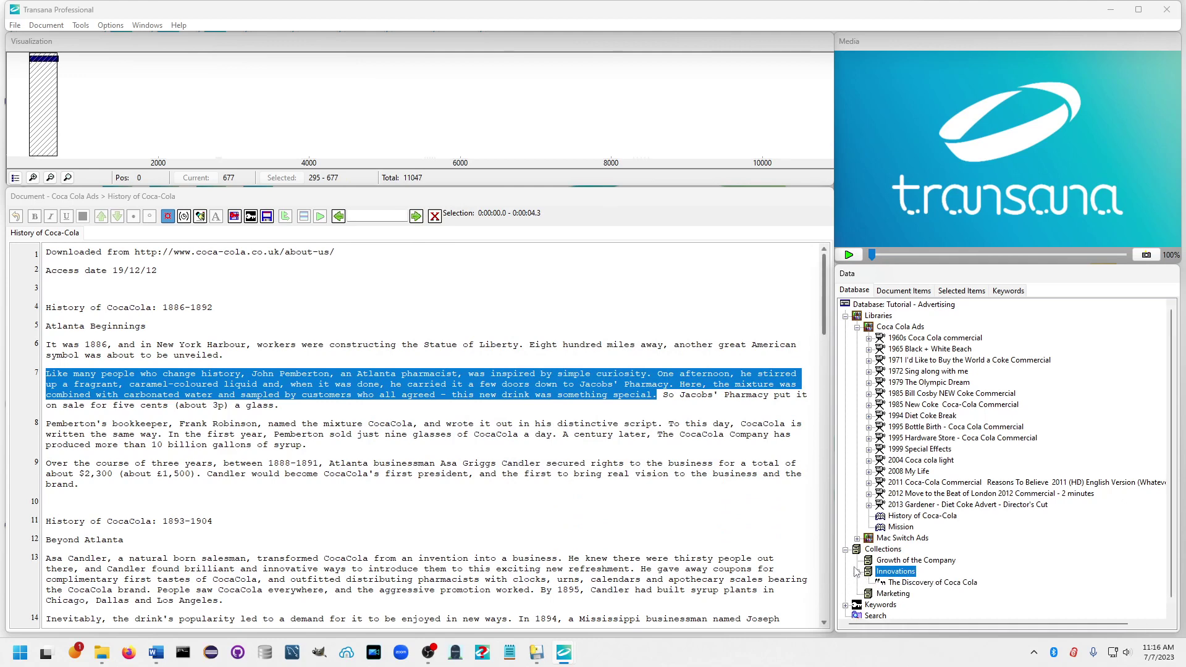
Save paragraph 13 up to "aggressive promotion worked." as the quote "Early Aggressive Marketing" in the Marketing collection, and expand that collection.
scroll(430, 506, down, 6)
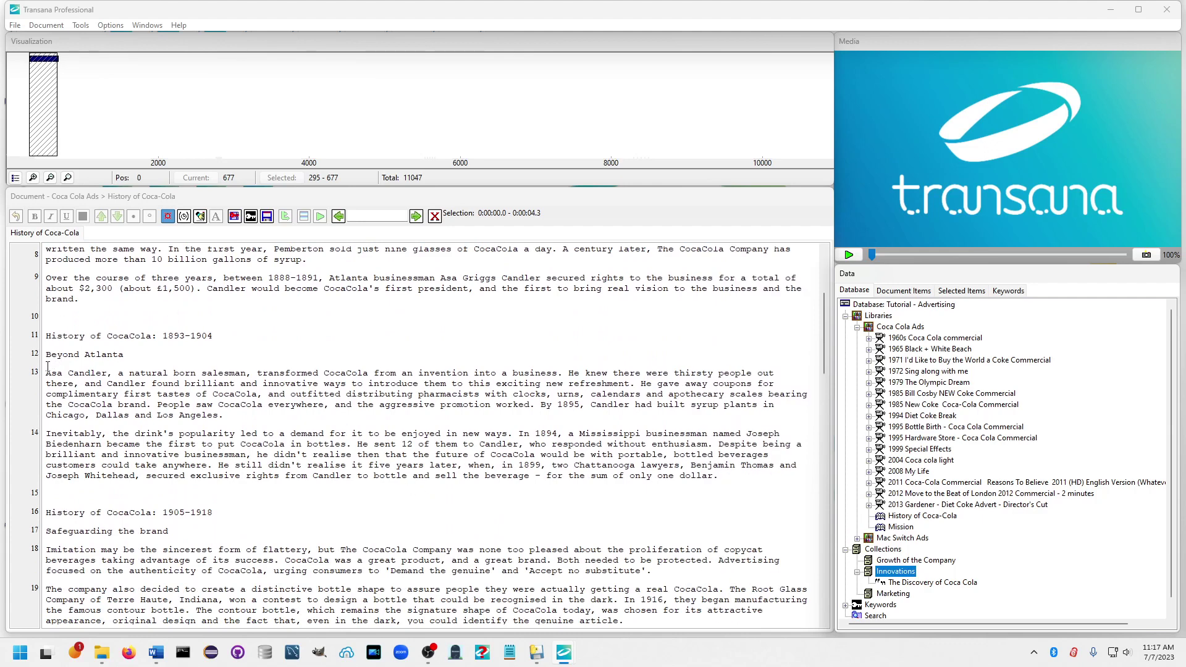
drag(47, 370, 536, 408)
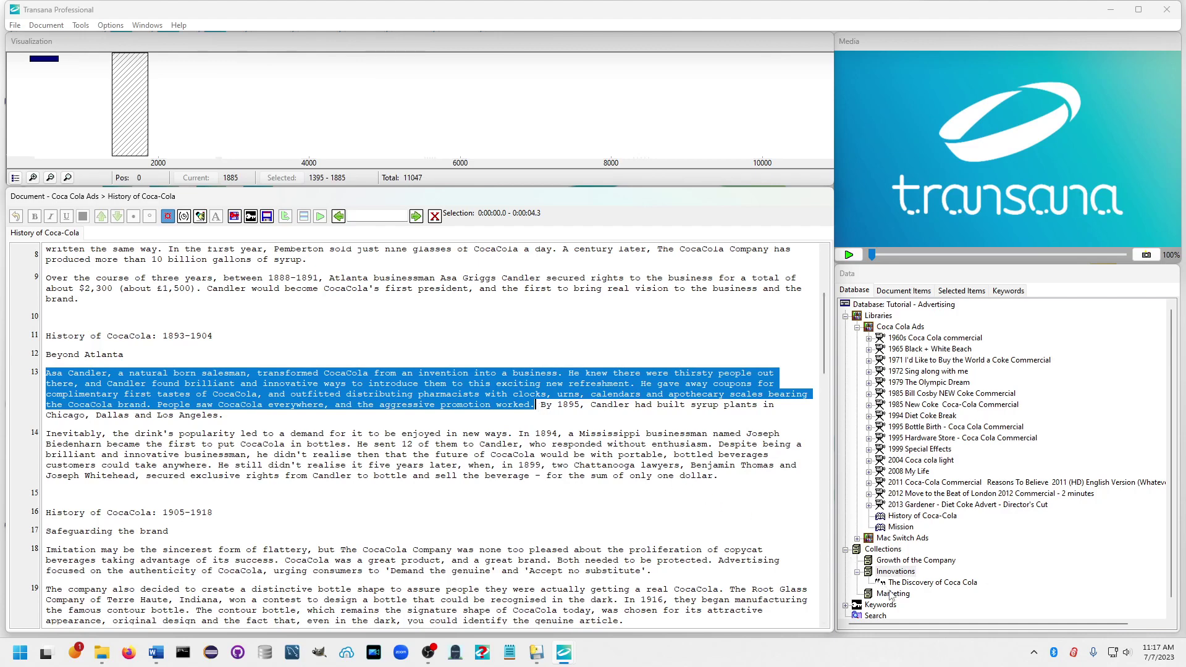
drag(890, 595, 890, 596)
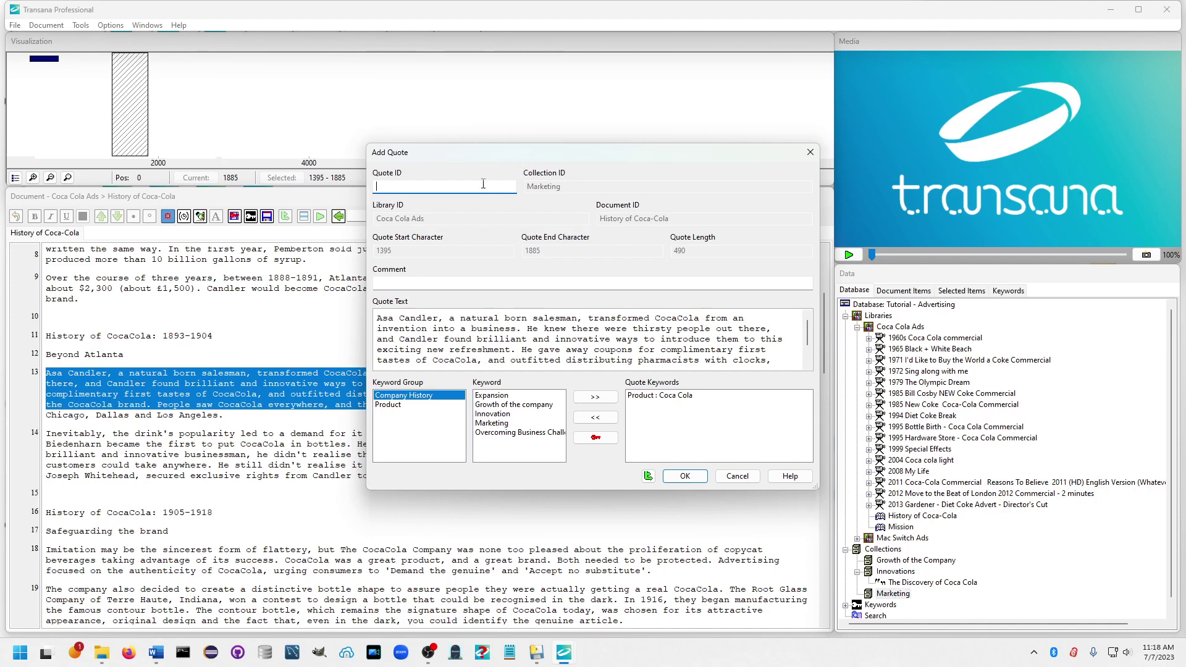
text(Early Aggressive Marketing)
click(685, 475)
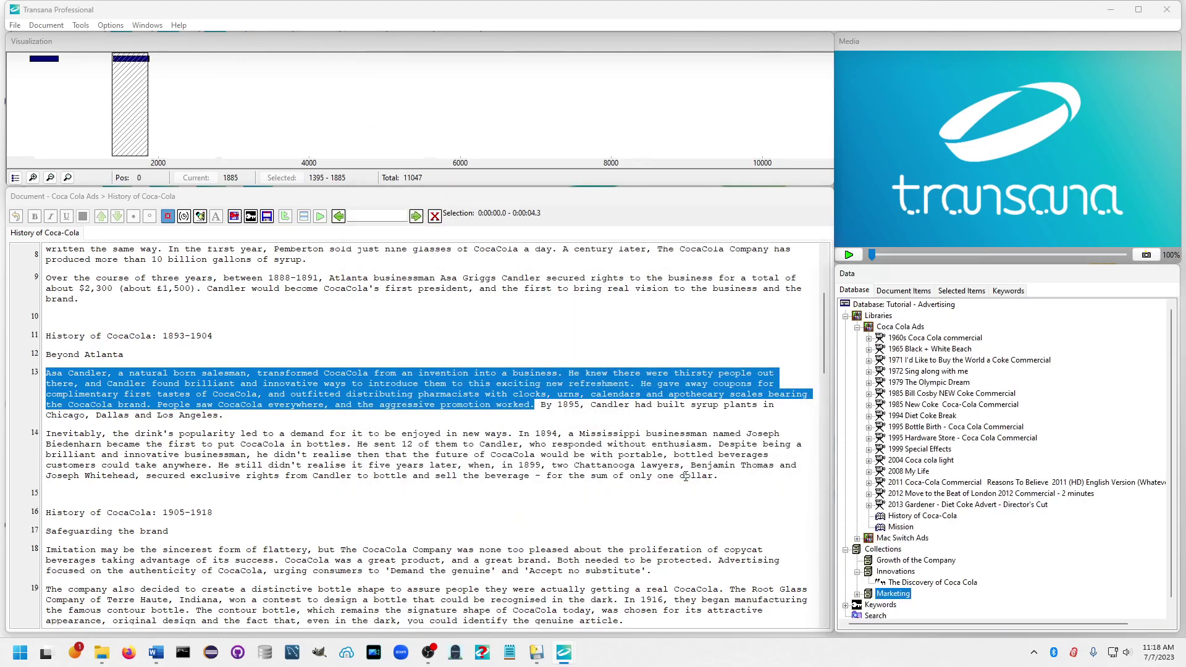
click(857, 595)
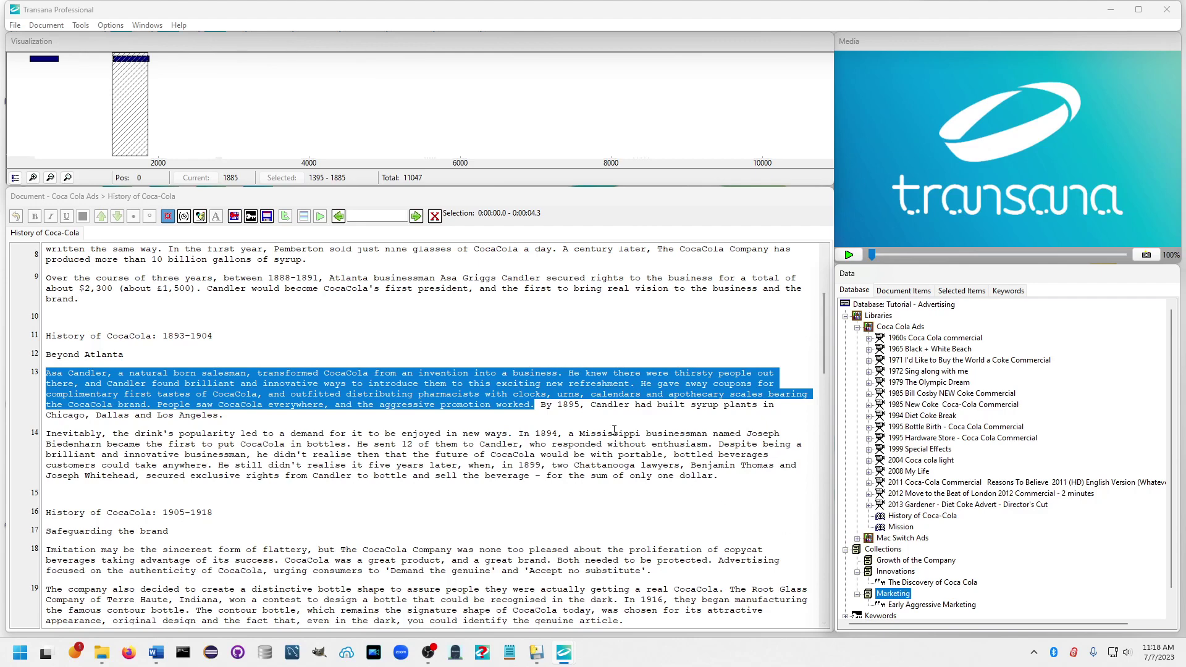
Save paragraph 13's last sentence, starting "By 1895", as the quote "Expansion of Syrup Plants" in the Growth of the Company collection.
click(621, 404)
click(620, 405)
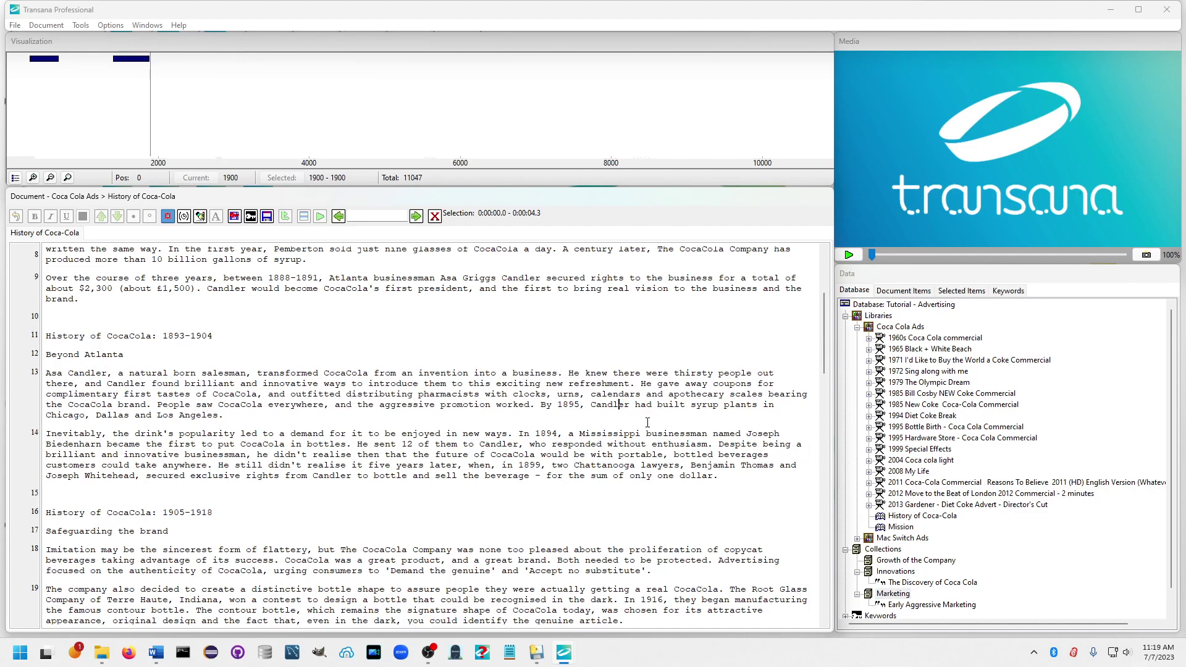
click(910, 563)
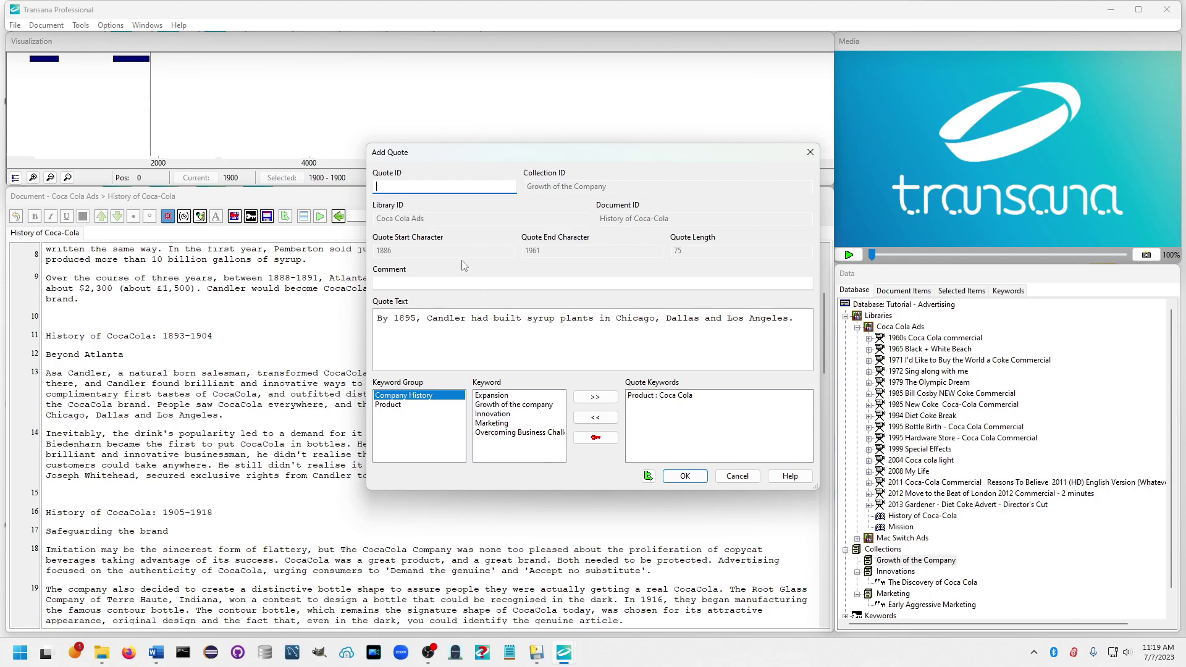
text(Expansion of Syrup Plants)
click(685, 477)
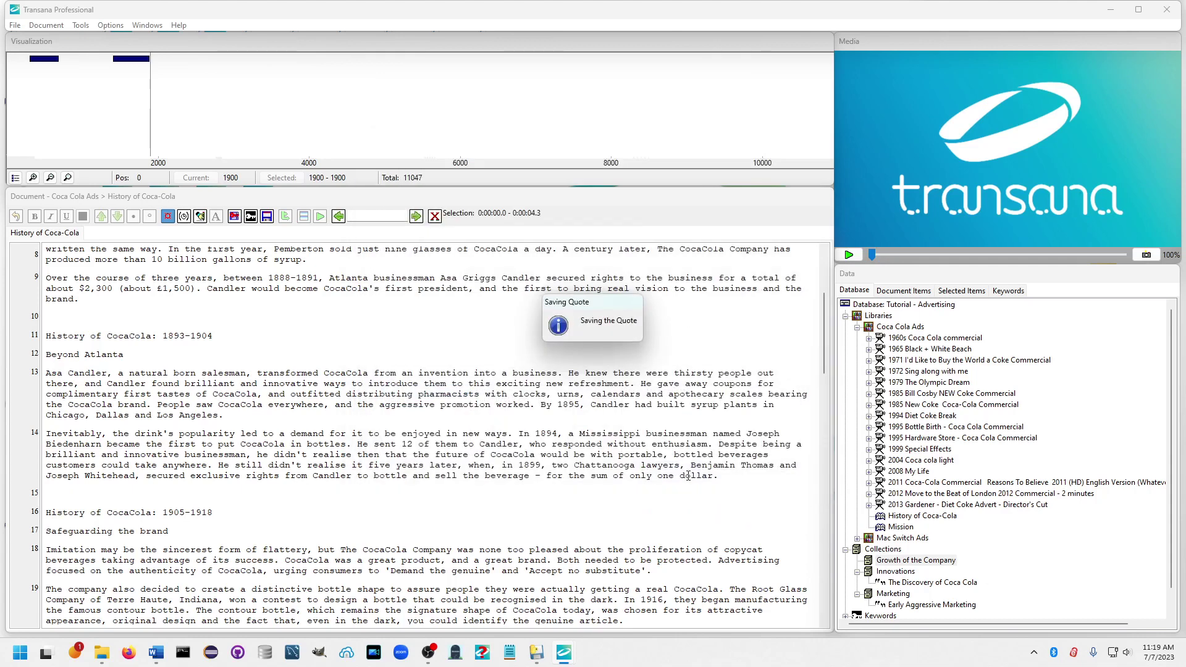
Save all of paragraph 20 as the quote "From 2 to 1000 Bottling Plants" in the Growth of the Company collection.
scroll(269, 500, down, 5)
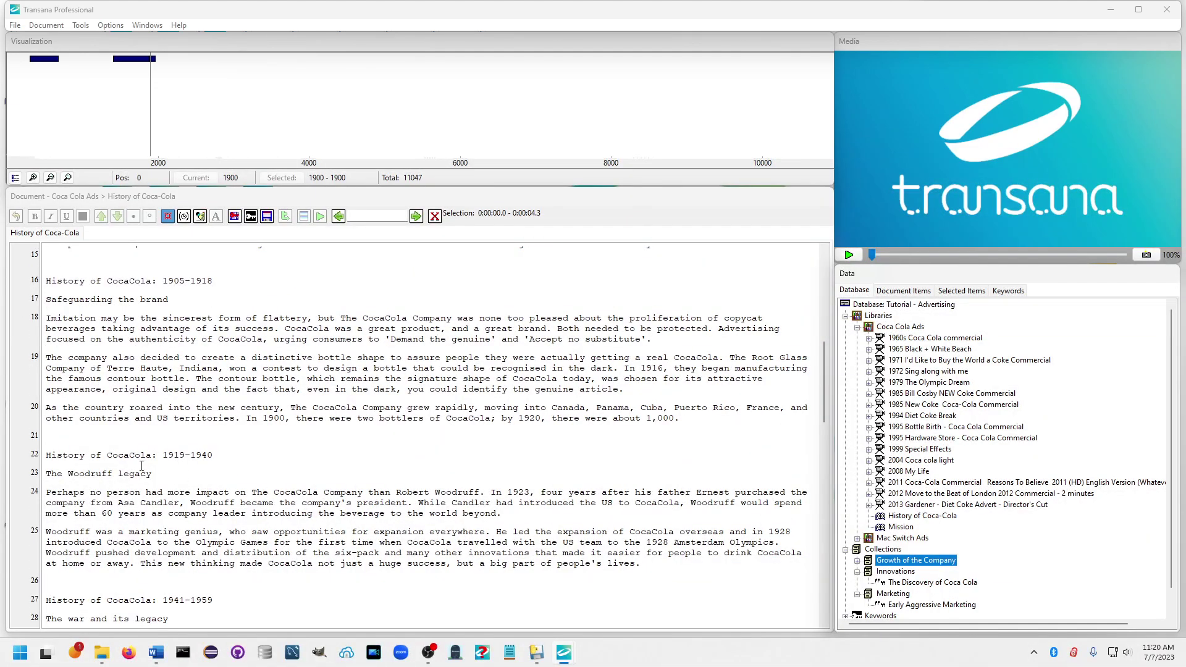
drag(628, 390, 740, 391)
triple_click(727, 417)
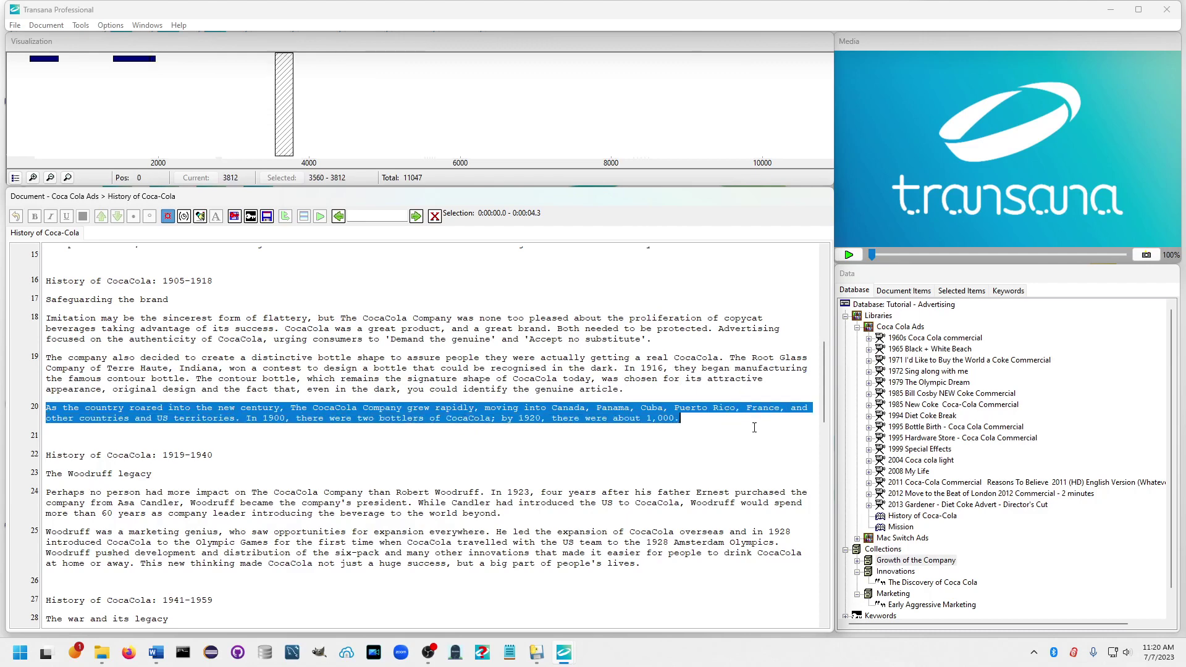
double_click(921, 562)
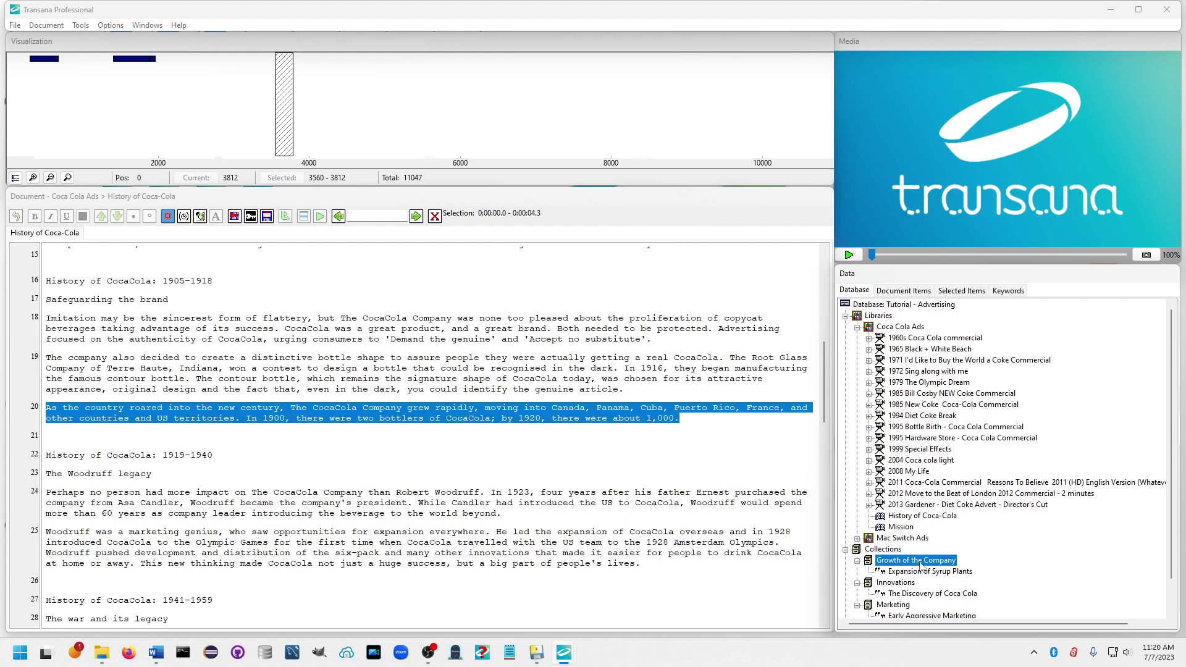
drag(727, 411, 921, 563)
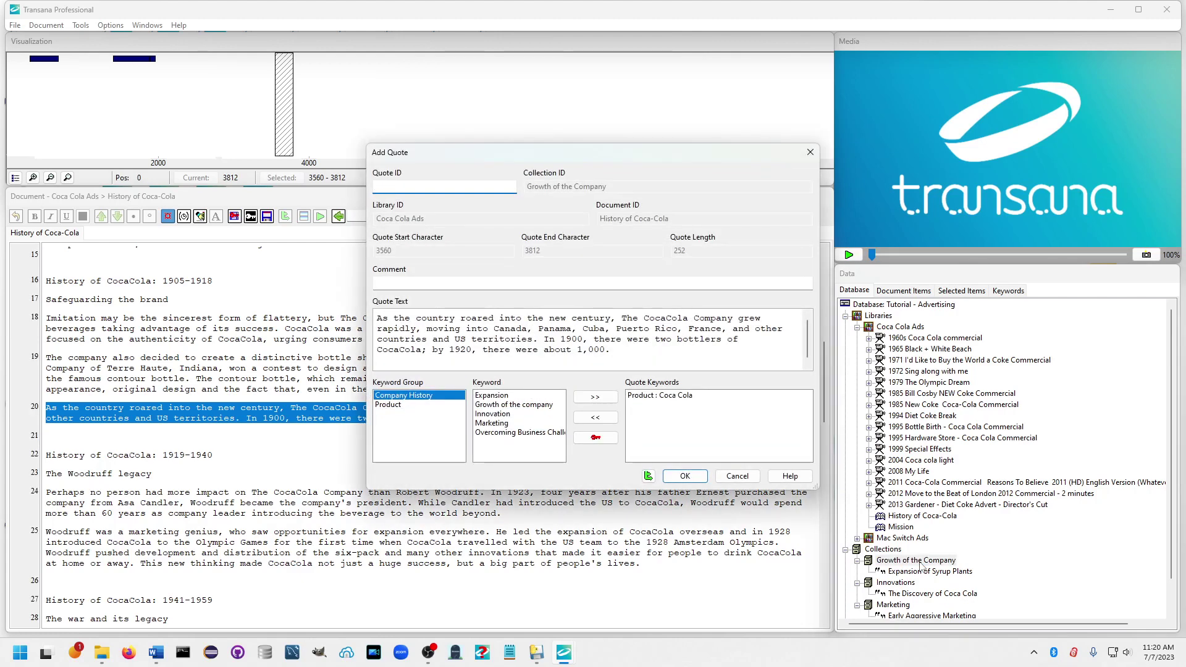
text(From )
text(2 to 10)
text(00 Bottline )
text( p)
text(Plants)
click(687, 477)
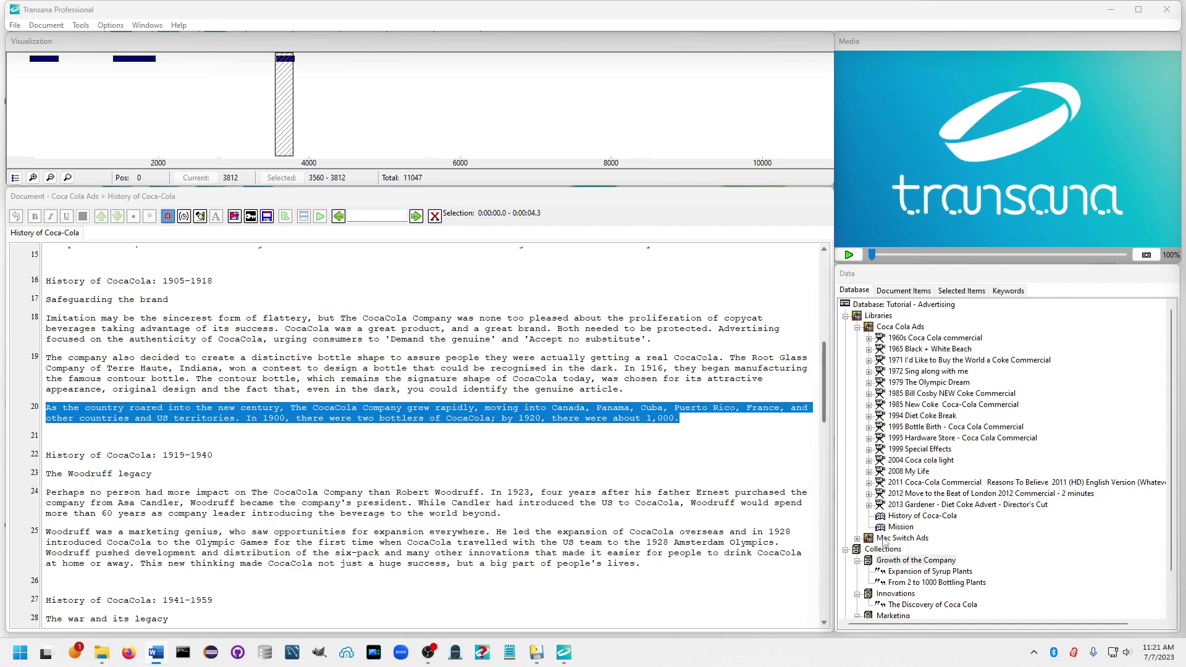
Open the quote "The Discovery of Coca Cola" from the Innovations collection.
scroll(892, 533, down, 2)
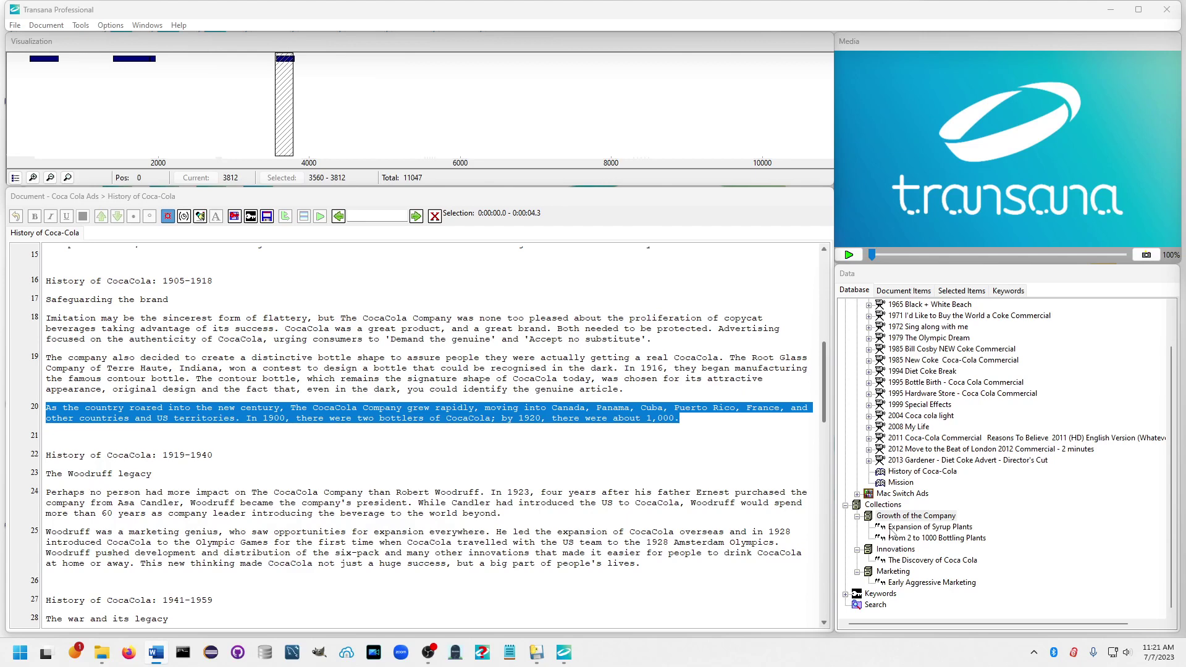
double_click(914, 562)
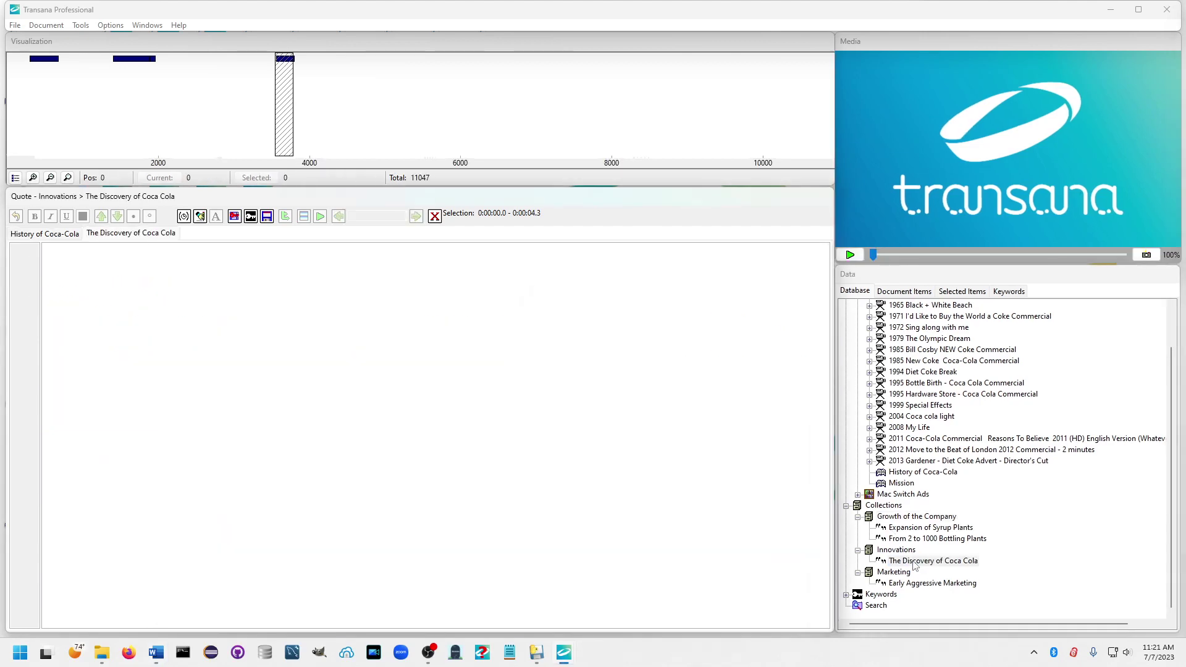